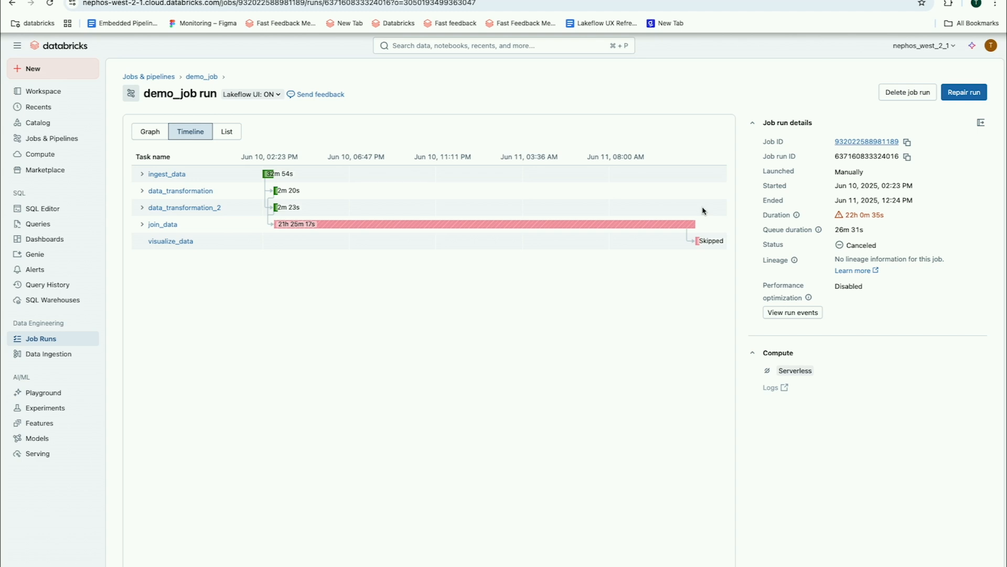
Step: Expand the join_data task in the run timeline and open the full query profile of its long-running SELECT DISTINCT statement
left_click(142, 225)
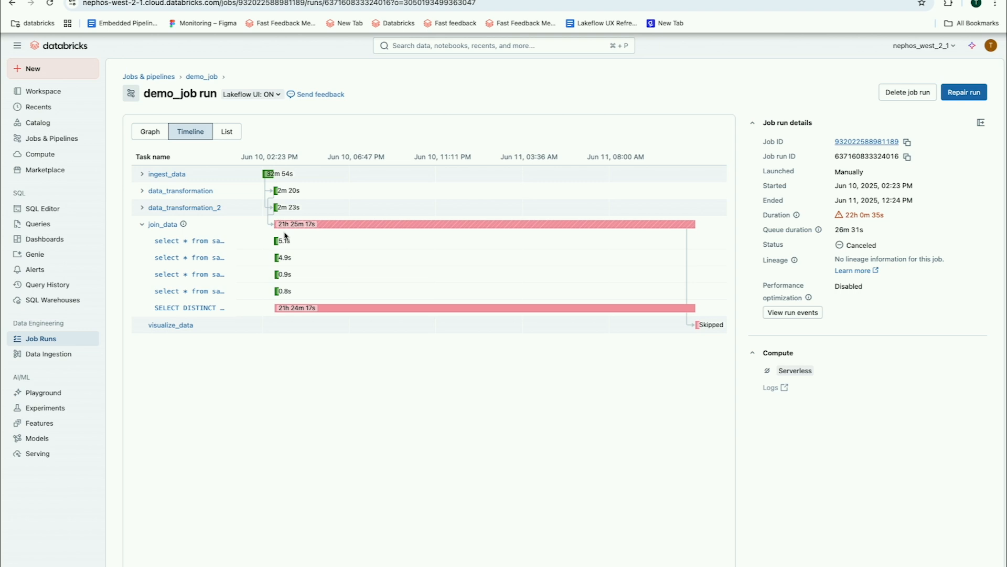
left_click(212, 308)
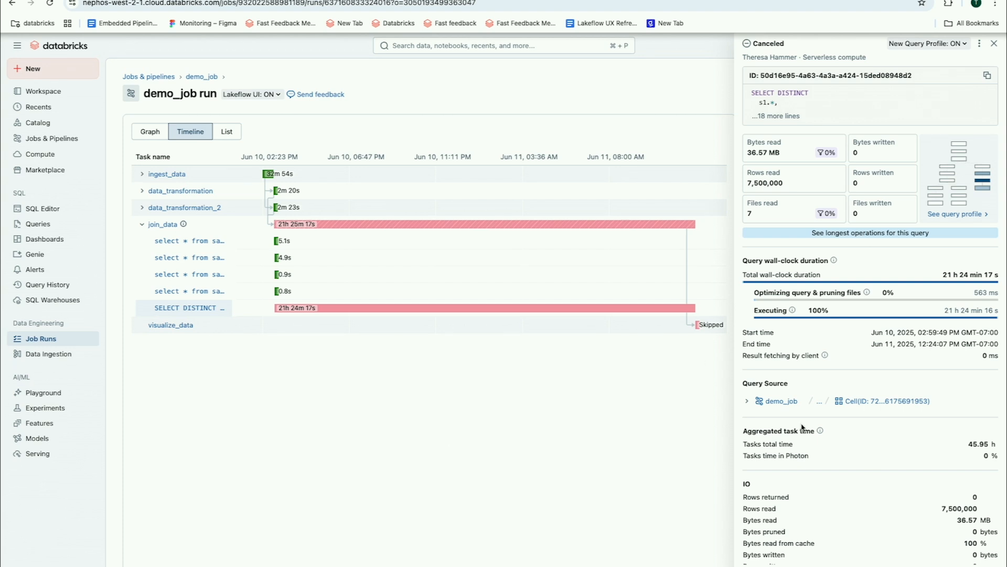
left_click(958, 214)
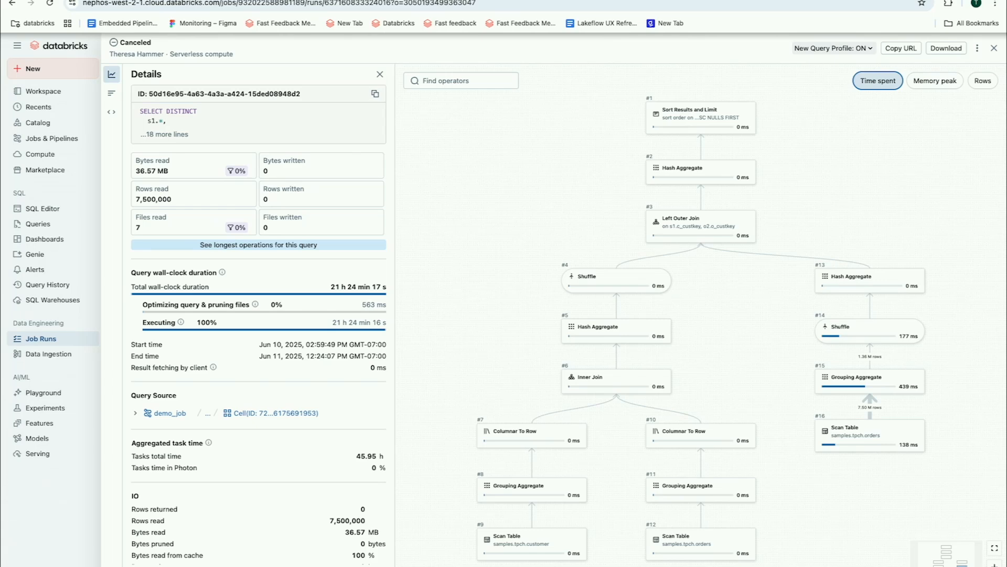
Step: Examine the query's operators by memory peak, rows and time spent, review its longest operations, and return to the query details
left_click(960, 84)
left_click(983, 82)
left_click(945, 83)
left_click(877, 84)
left_click(250, 245)
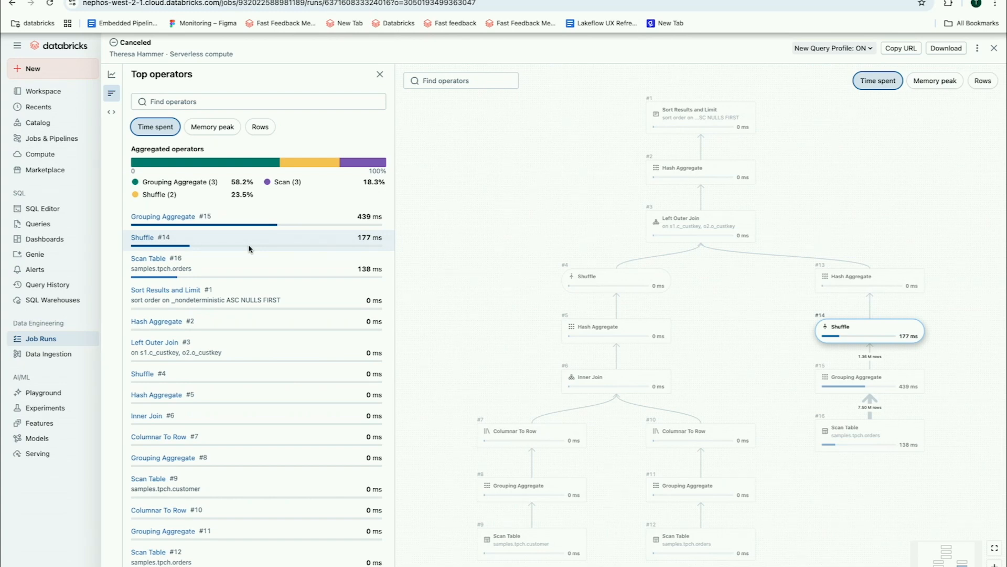
left_click(111, 74)
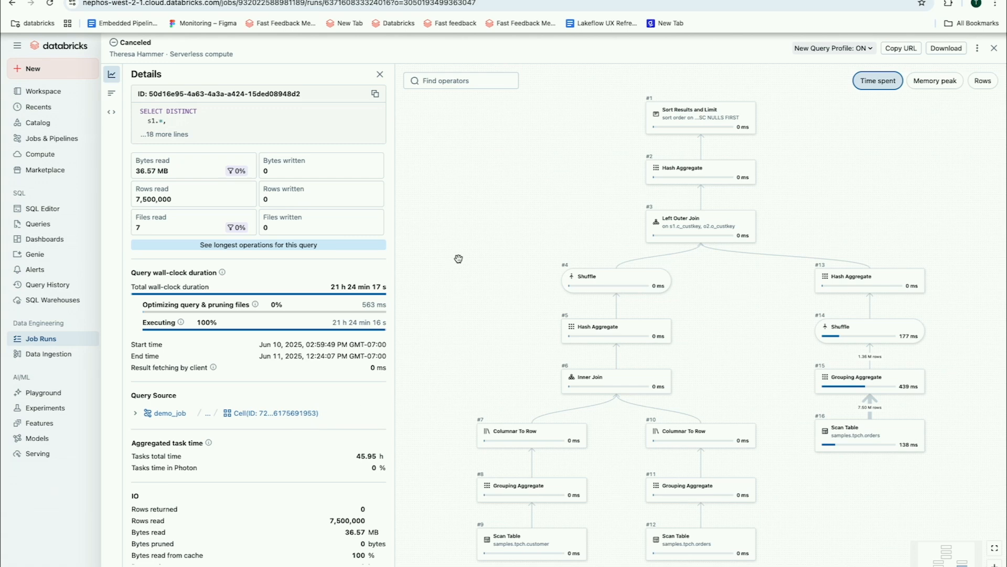
Step: Return to demo_job and save a run duration timeout threshold of 01h 00m 00s in its metric thresholds
left_click(993, 49)
left_click(205, 77)
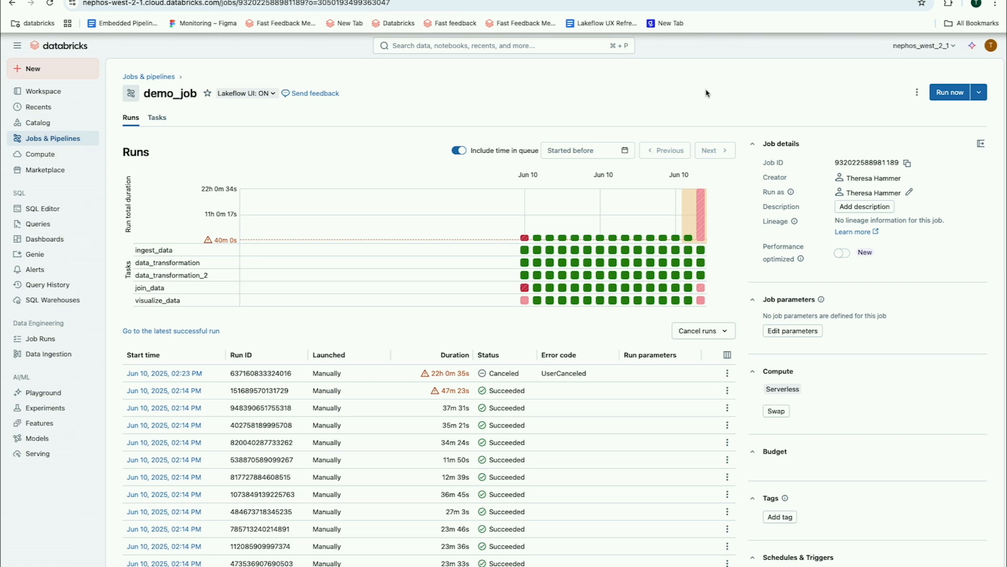
scroll(817, 373, "down", 5)
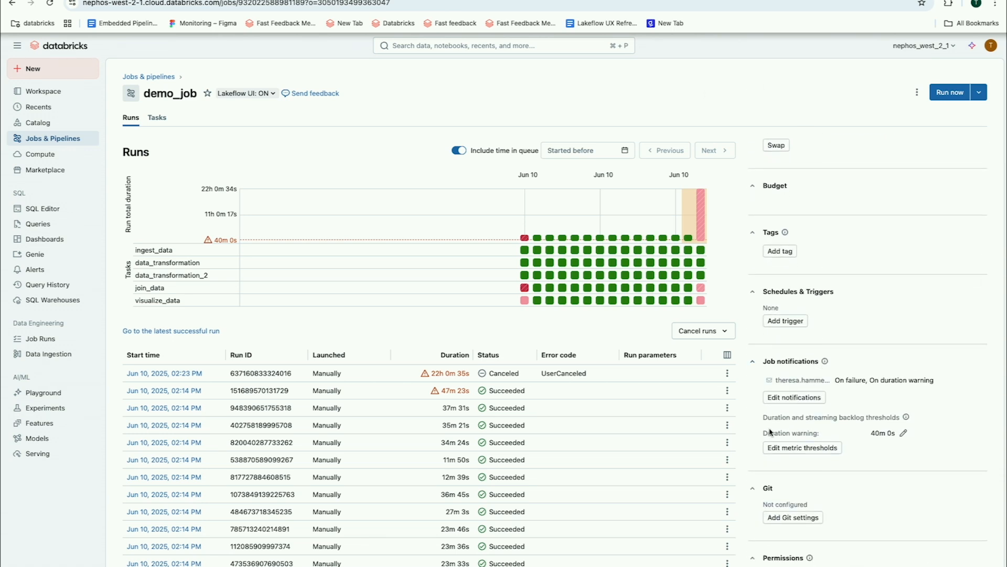
left_click(803, 448)
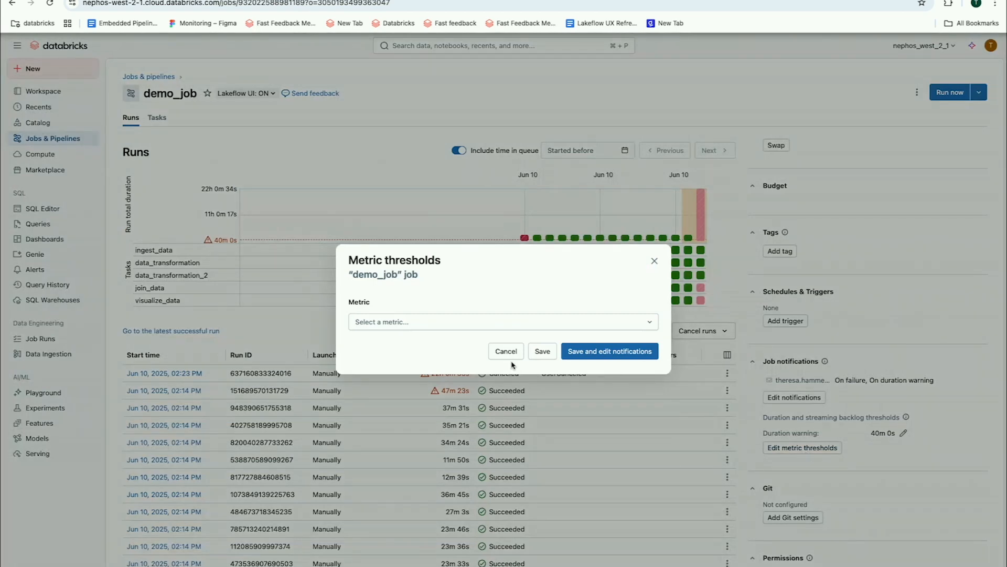
left_click(416, 324)
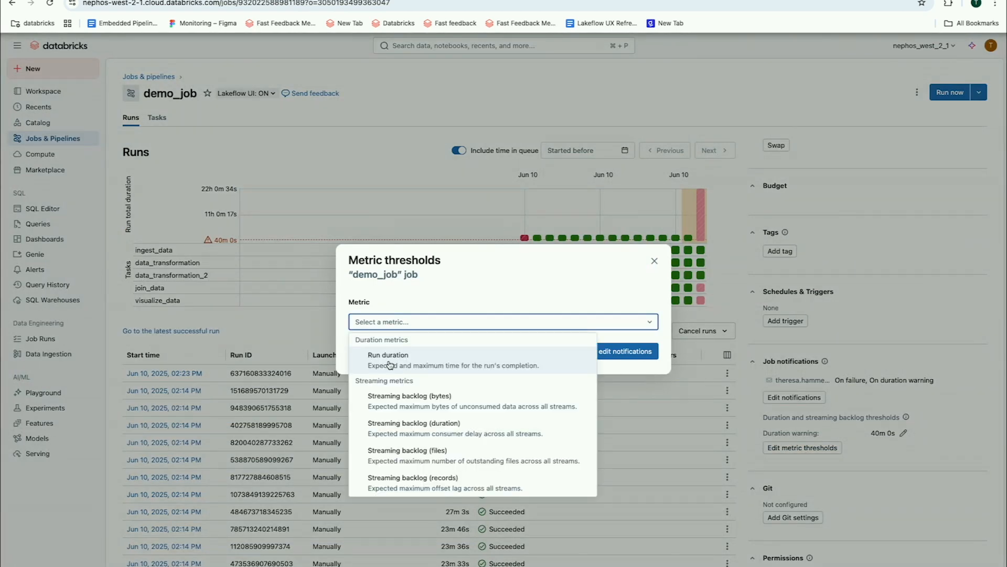
left_click(390, 364)
left_click(571, 321)
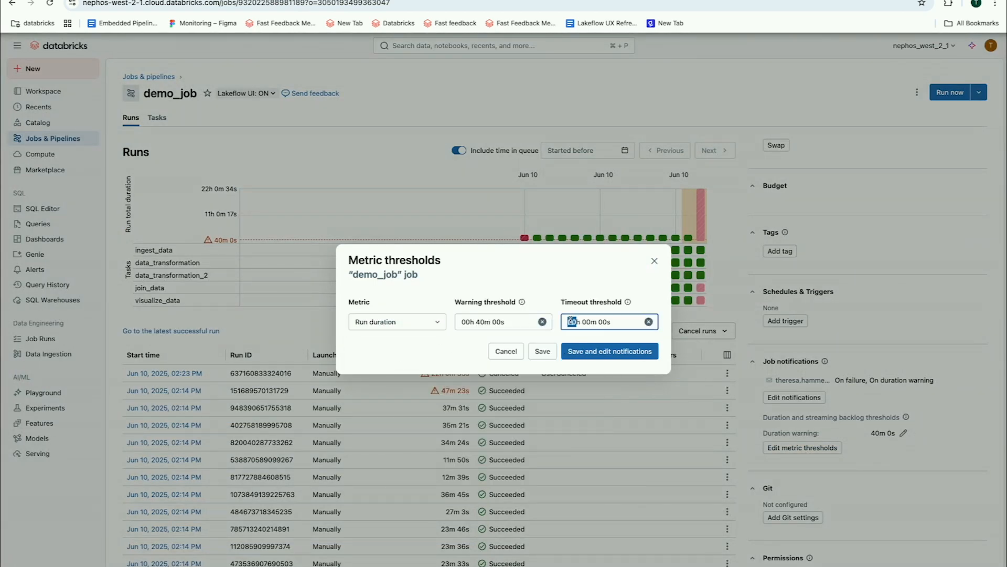
type("1")
left_click(584, 267)
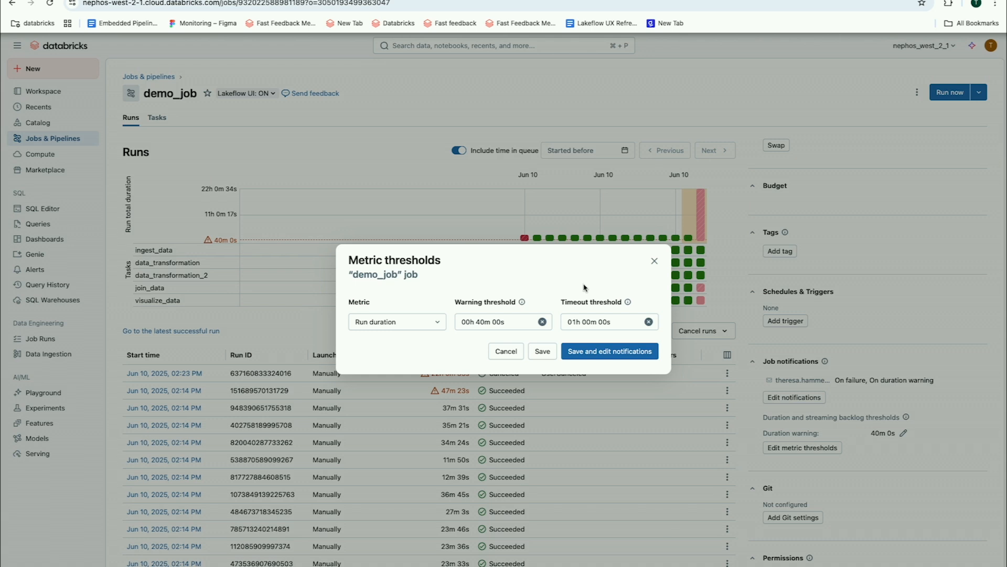
left_click(543, 351)
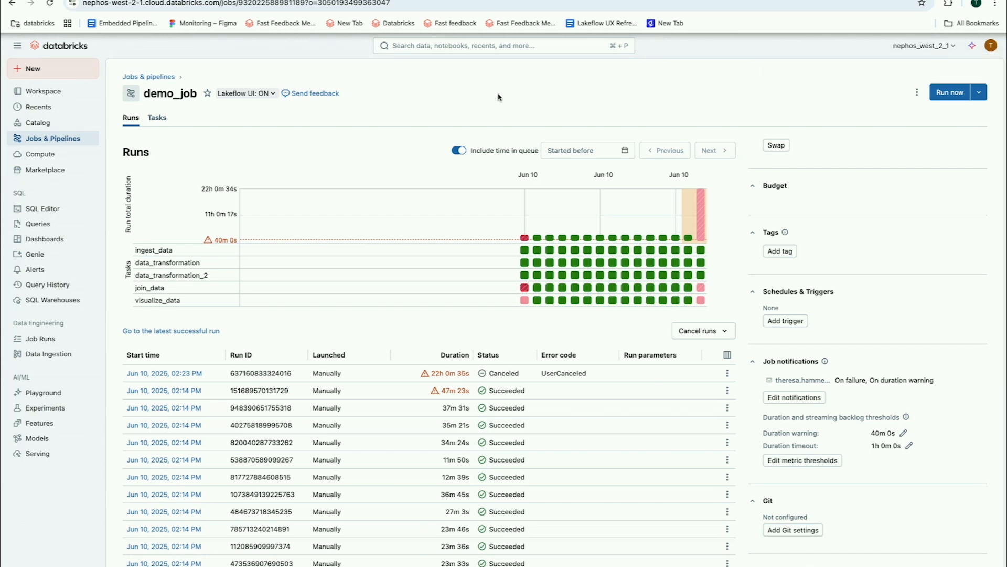
Step: Switch to the Google Slides presentation, advance to the pipeline error demo slide, and open its linked Jobs & Pipelines page
key("ctrl+Tab")
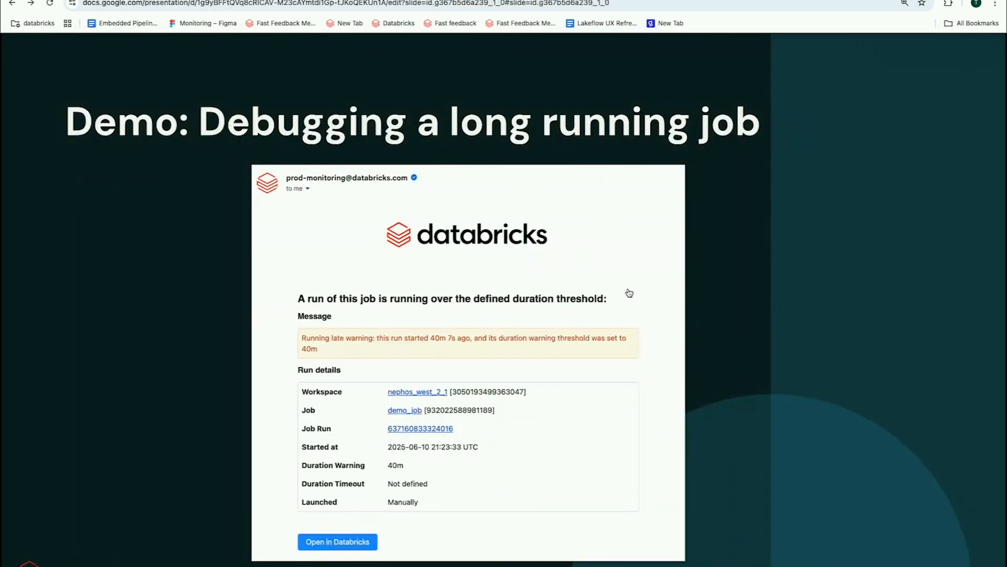
key("Right")
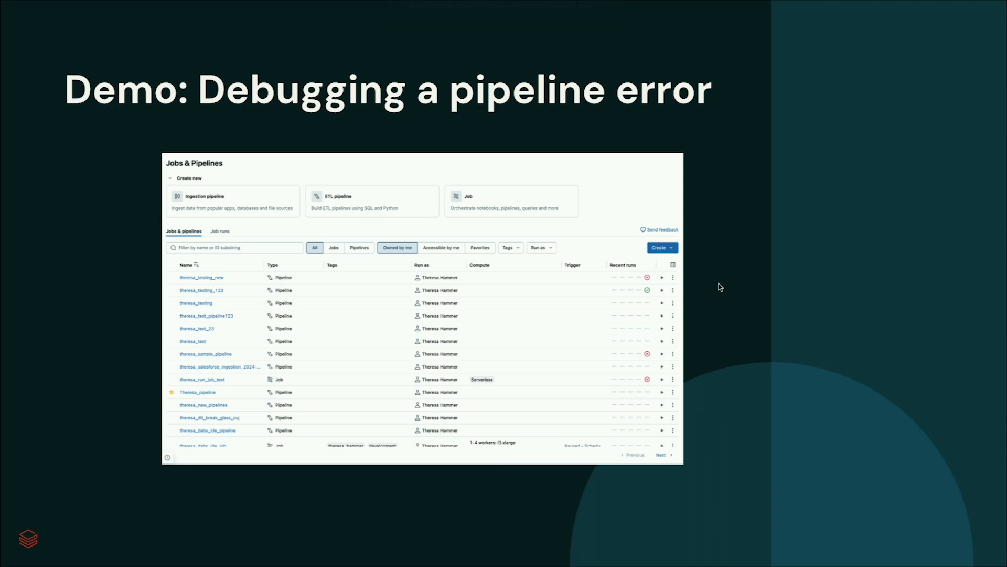
left_click(433, 220)
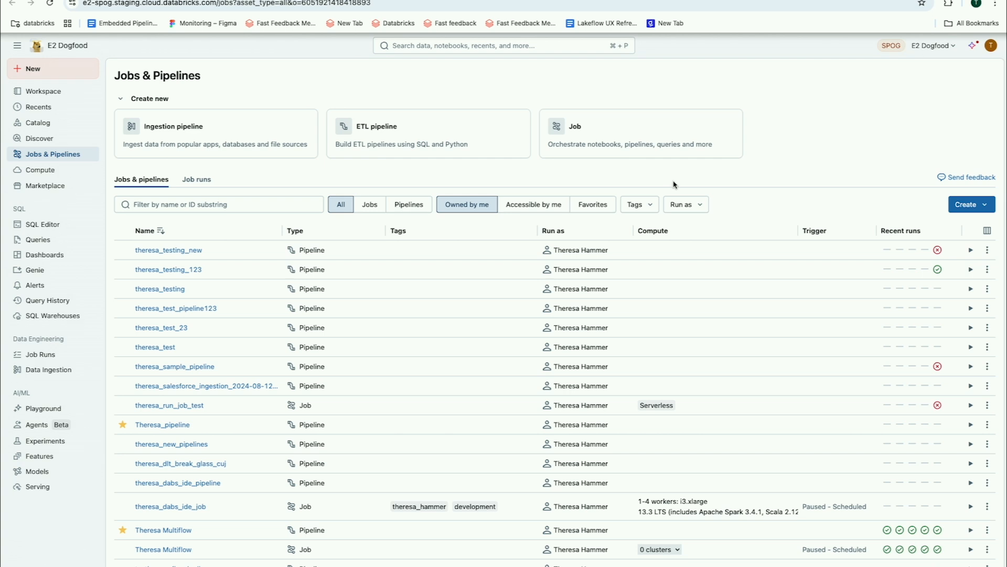
Step: Filter the jobs and pipelines list by the project tag with the value my_important_project
left_click(645, 205)
type("project")
left_click(651, 266)
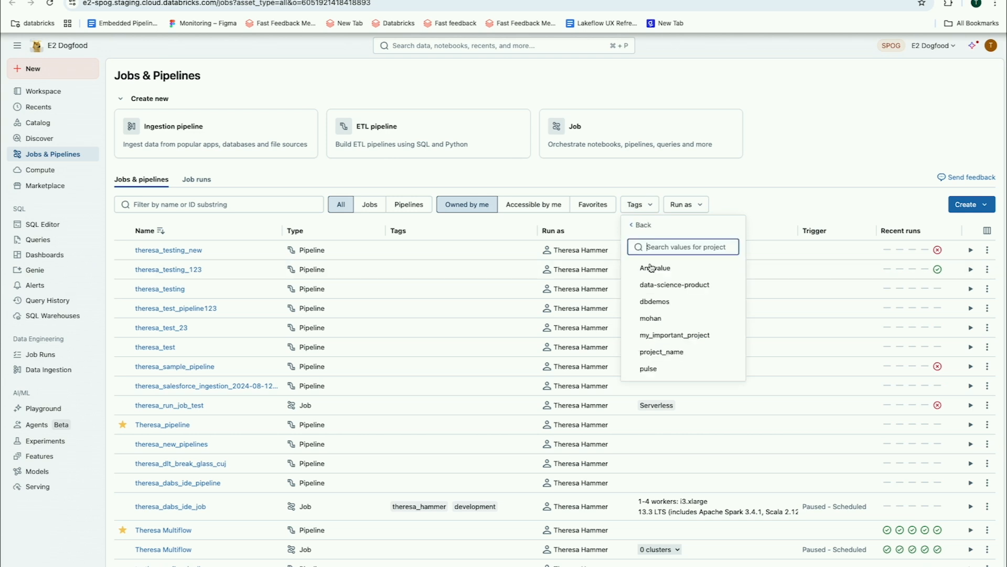
left_click(670, 336)
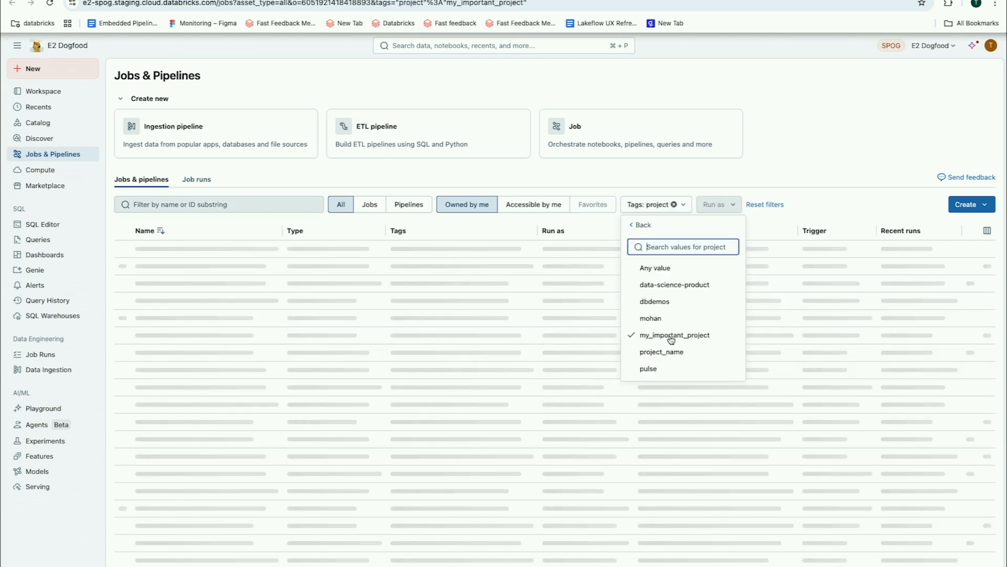
left_click(792, 161)
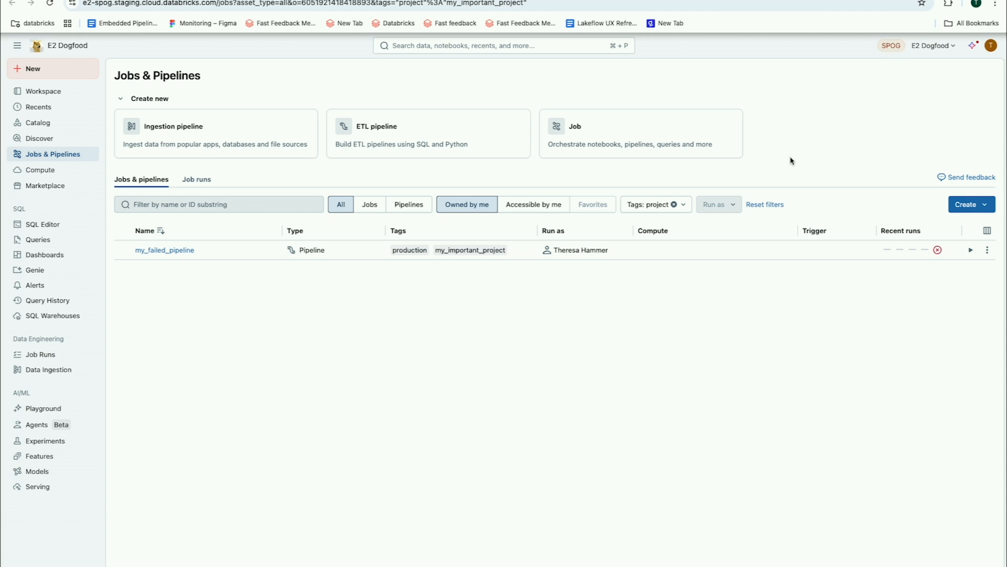
Step: Open my_failed_pipeline, read the error details of the sample_trips_cuj_pipeline_event_log flow, and go to the source code at line 11
left_click(183, 250)
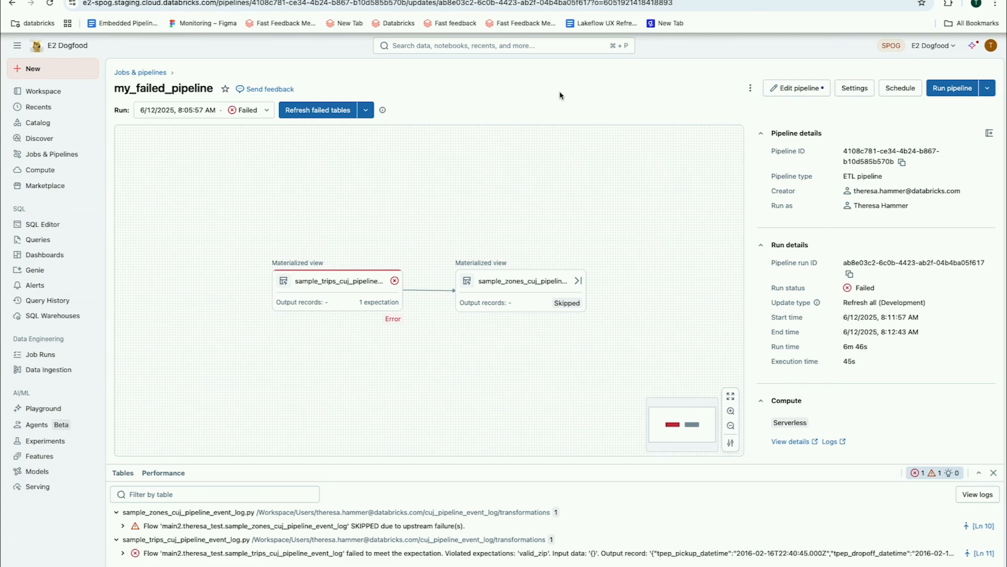
left_click(280, 554)
scroll(336, 550, "down", 1)
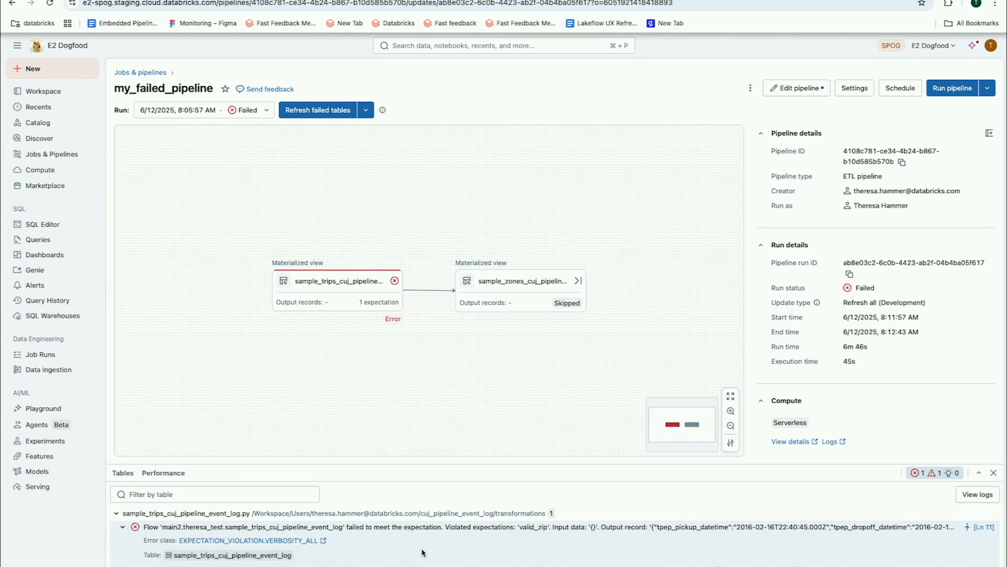
scroll(423, 552, "down", 1)
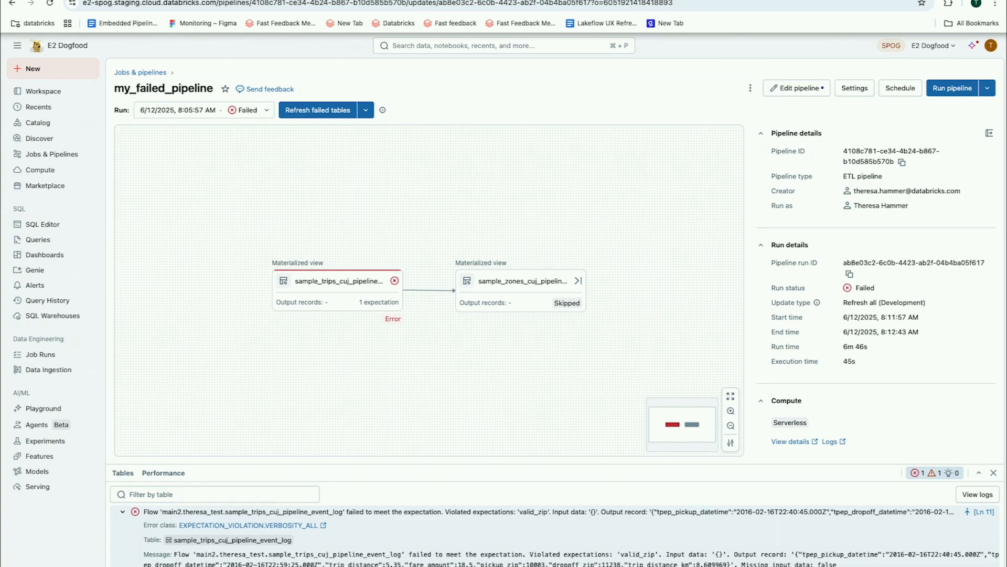
left_click(984, 511)
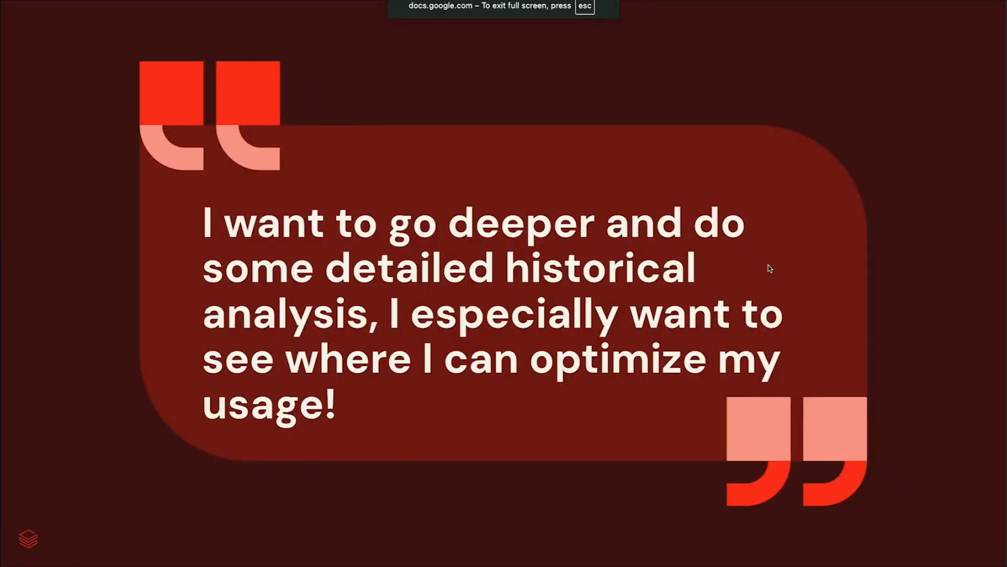
key("Right")
key("Right")
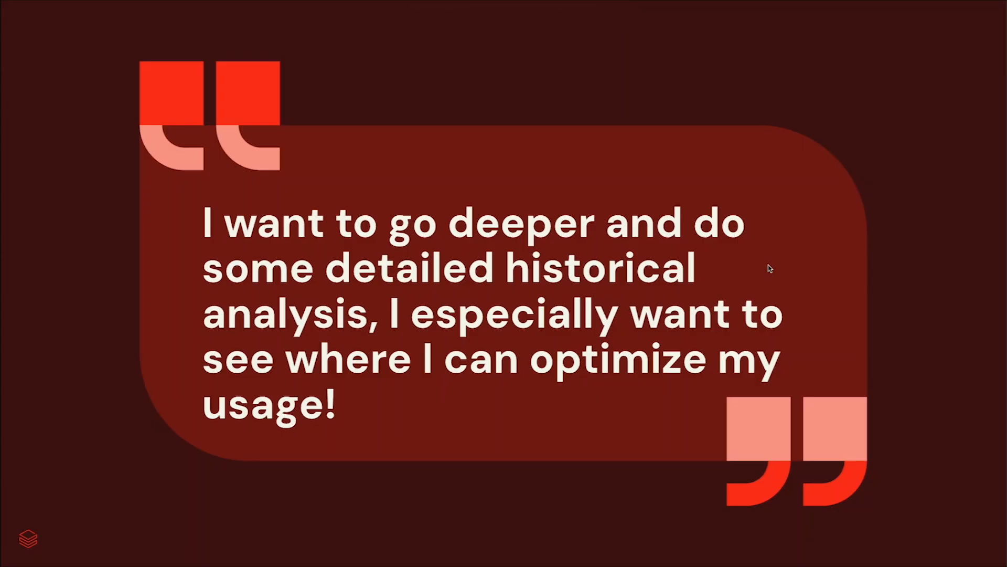